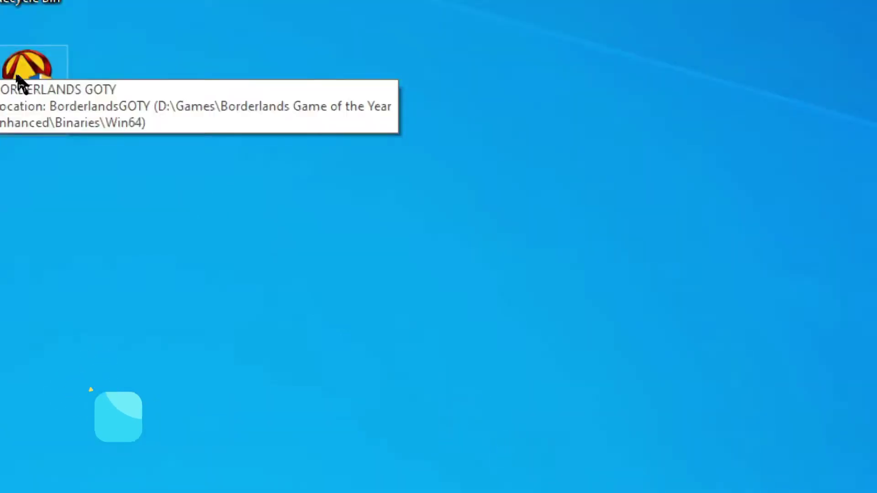
Go from the Borderlands shortcut's file location into the game's _CommonRedist folder.
{"action": "right_click", "coordinate": [20, 81]}
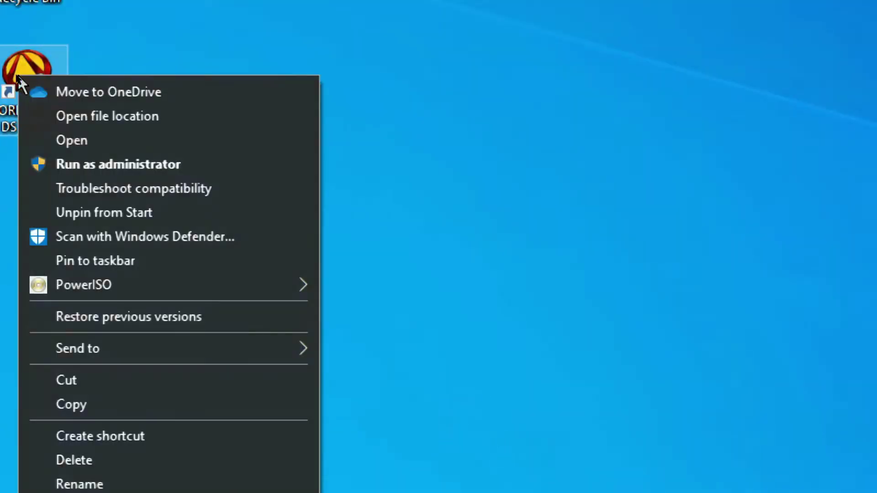
{"action": "left_click", "coordinate": [88, 119]}
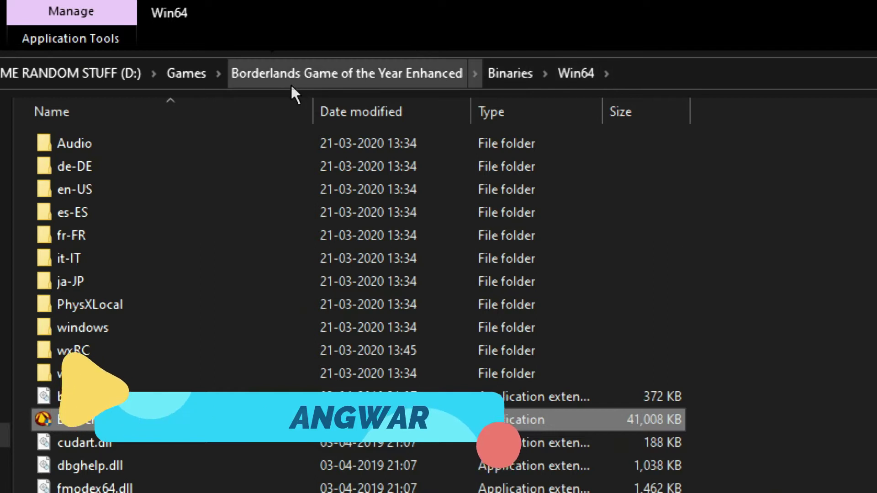
{"action": "left_click", "coordinate": [310, 73]}
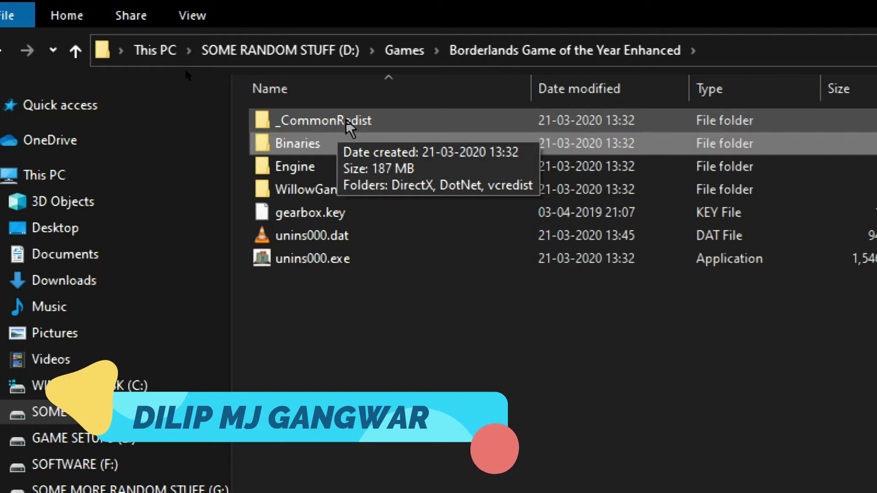
{"action": "double_click", "coordinate": [345, 124]}
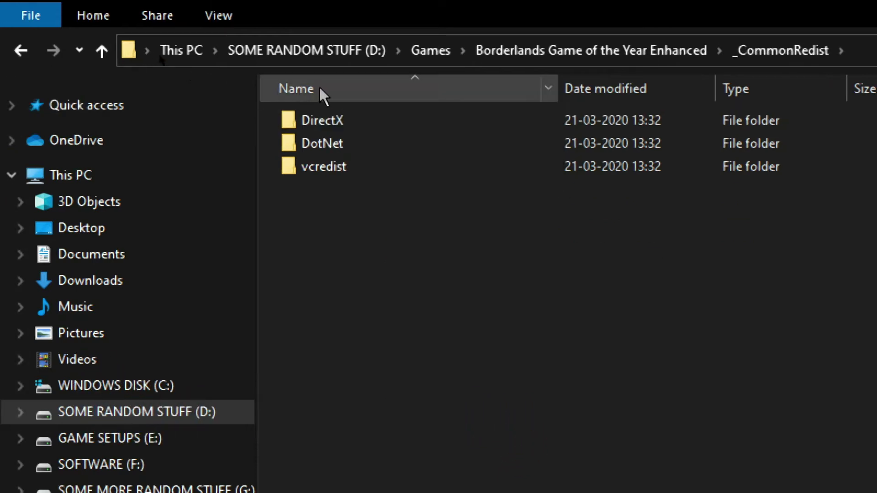
{"action": "left_click", "coordinate": [27, 49]}
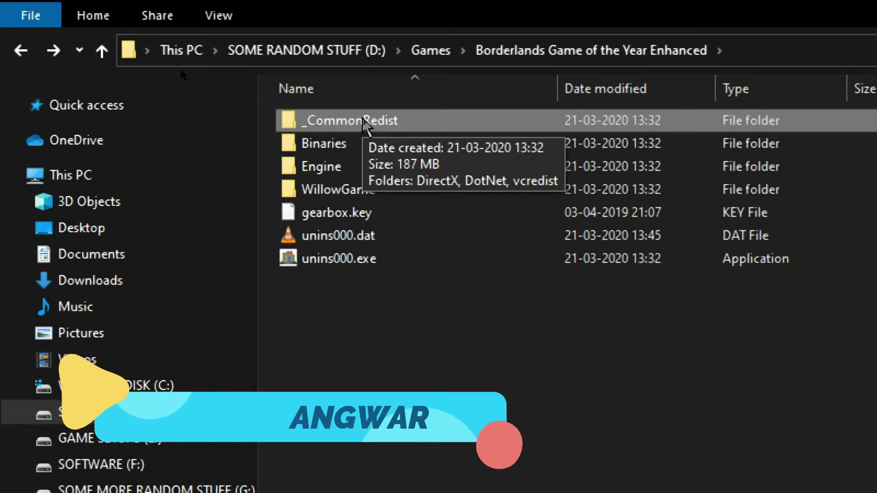
{"action": "double_click", "coordinate": [366, 126]}
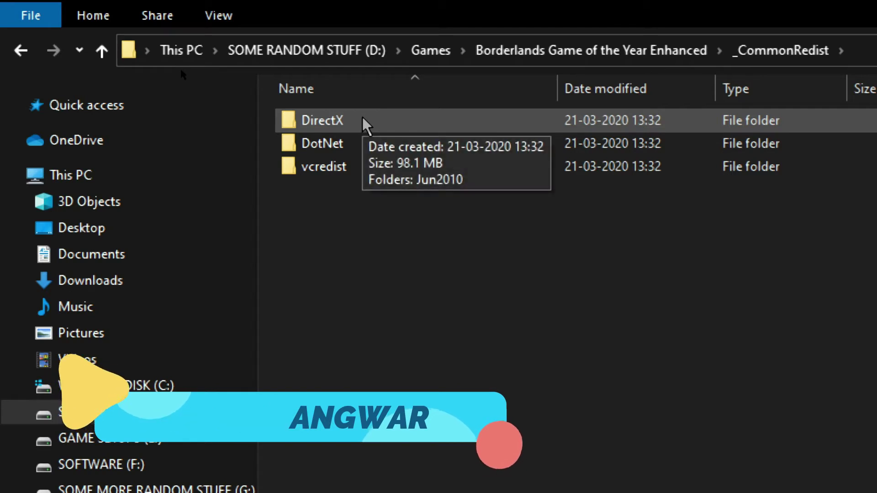
Launch DXSETUP.exe from the DirectX\Jun2010 folder.
{"action": "double_click", "coordinate": [318, 121]}
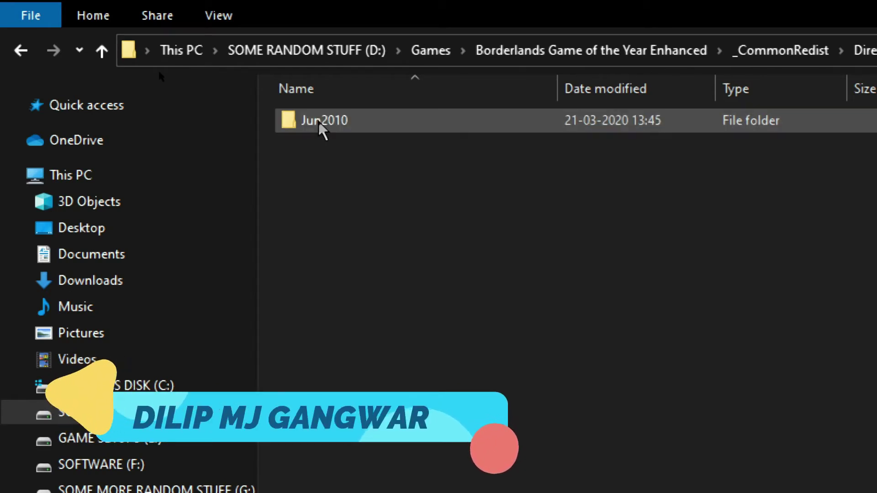
{"action": "double_click", "coordinate": [319, 121]}
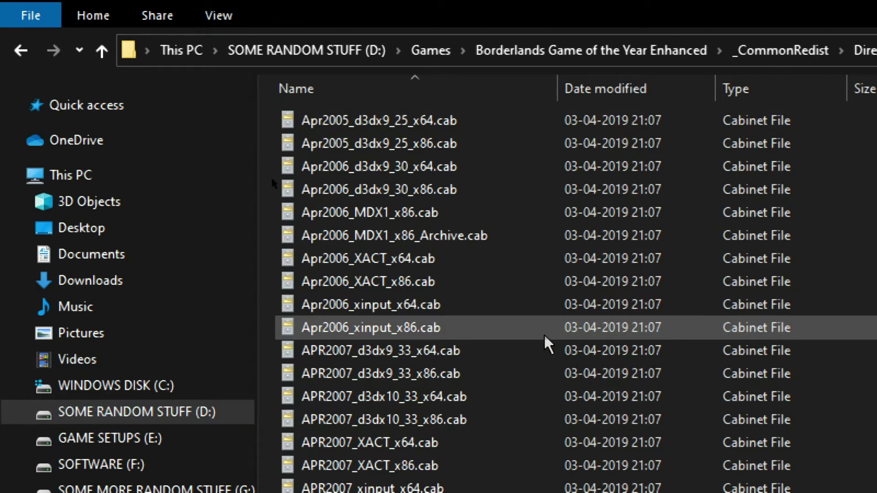
{"action": "scroll", "coordinate": [548, 343], "scroll_direction": "down", "scroll_amount": 3}
{"action": "scroll", "coordinate": [548, 343], "scroll_direction": "down", "scroll_amount": 5}
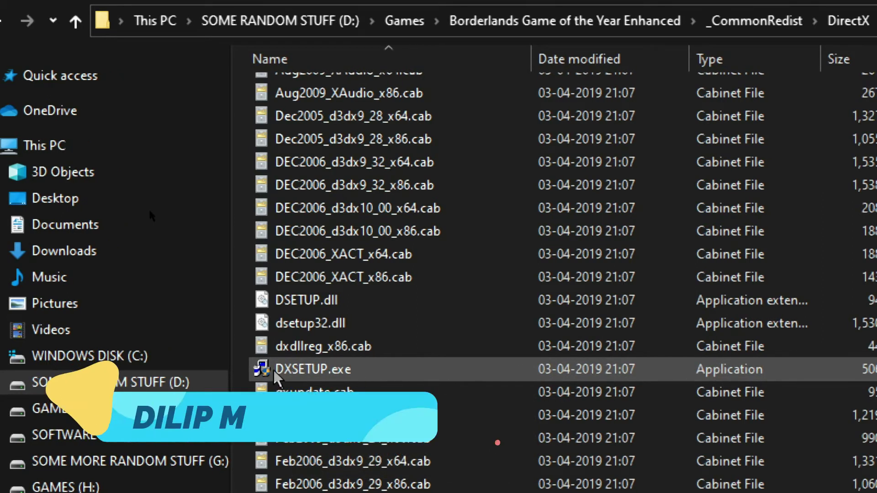
{"action": "double_click", "coordinate": [313, 369]}
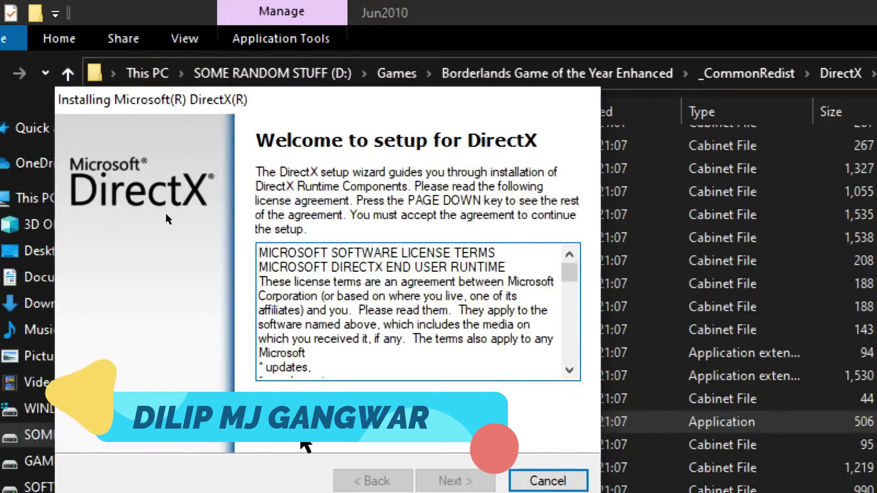
Accept the DirectX licence, advance, close setup, and return to the DirectX folder.
{"action": "left_click", "coordinate": [263, 399]}
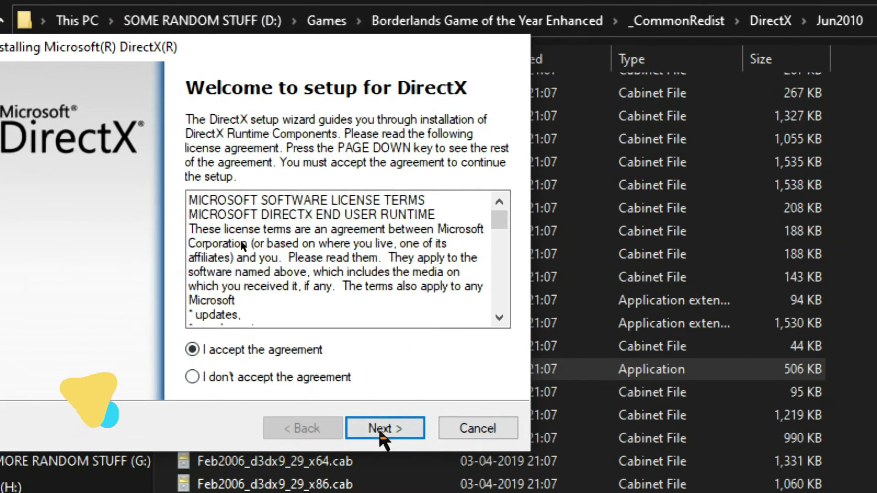
{"action": "left_click", "coordinate": [455, 480]}
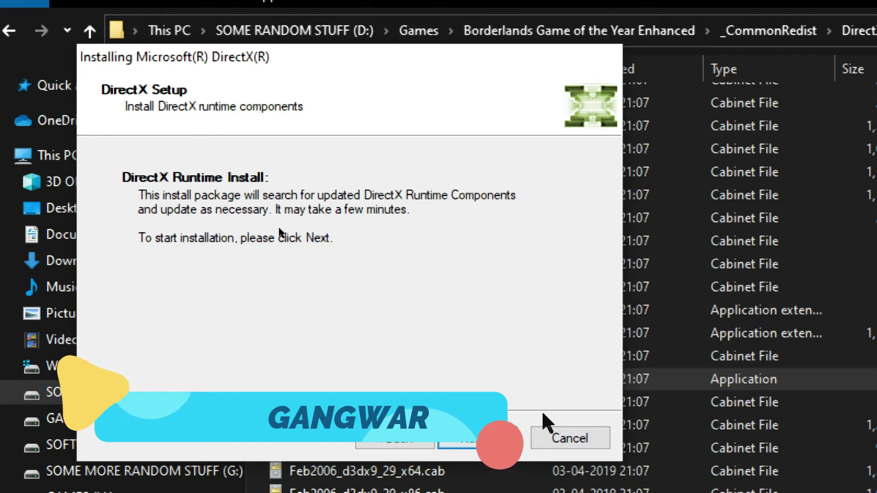
{"action": "left_click", "coordinate": [569, 438]}
{"action": "left_click", "coordinate": [21, 73]}
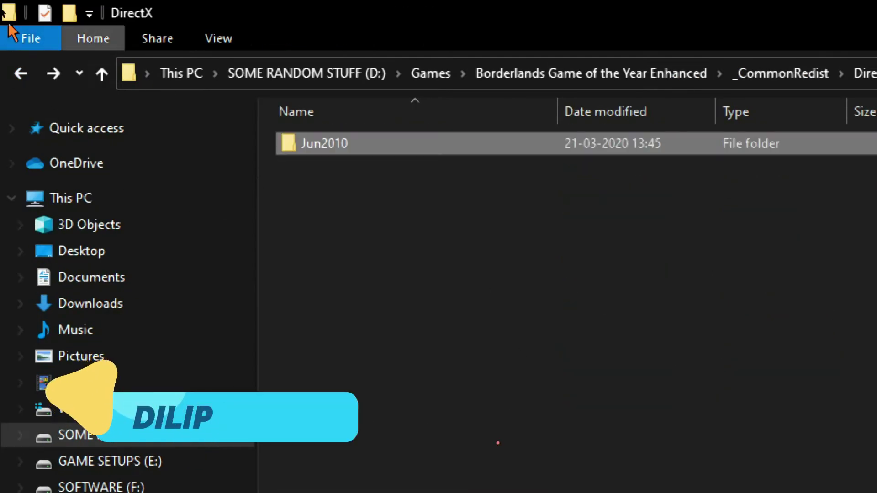
Run dotNetFx40_Full_x86_x64.exe from DotNet\4.0, then return to _CommonRedist.
{"action": "left_click", "coordinate": [20, 74]}
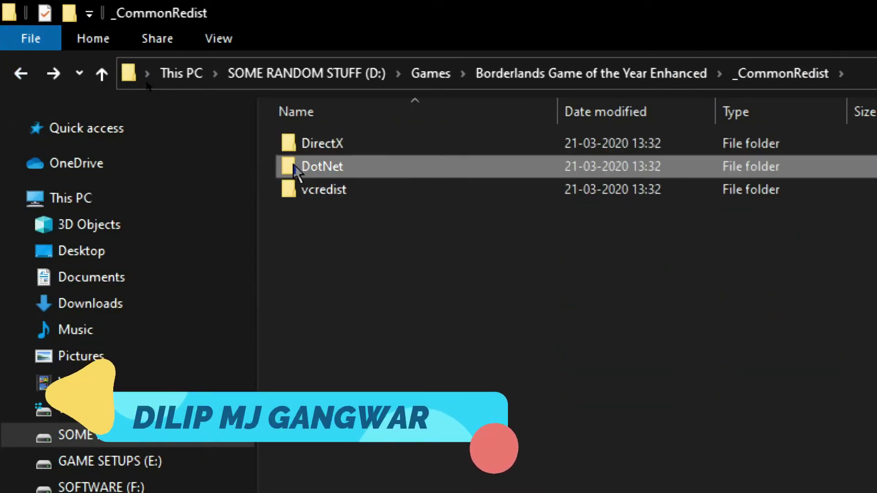
{"action": "double_click", "coordinate": [297, 167]}
{"action": "double_click", "coordinate": [308, 144]}
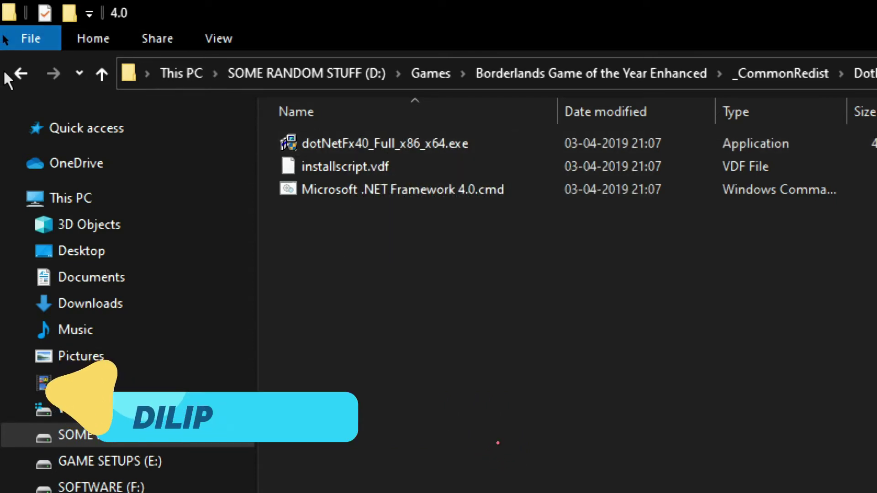
{"action": "left_click", "coordinate": [423, 140]}
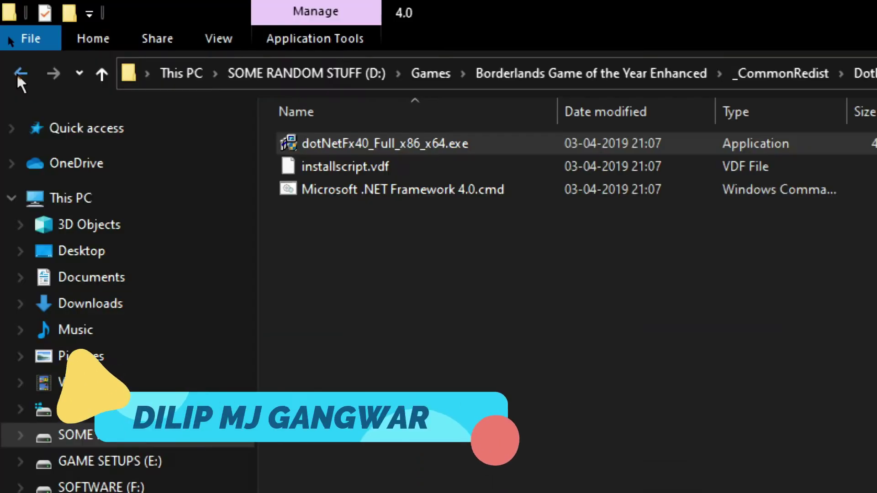
{"action": "left_click", "coordinate": [20, 73]}
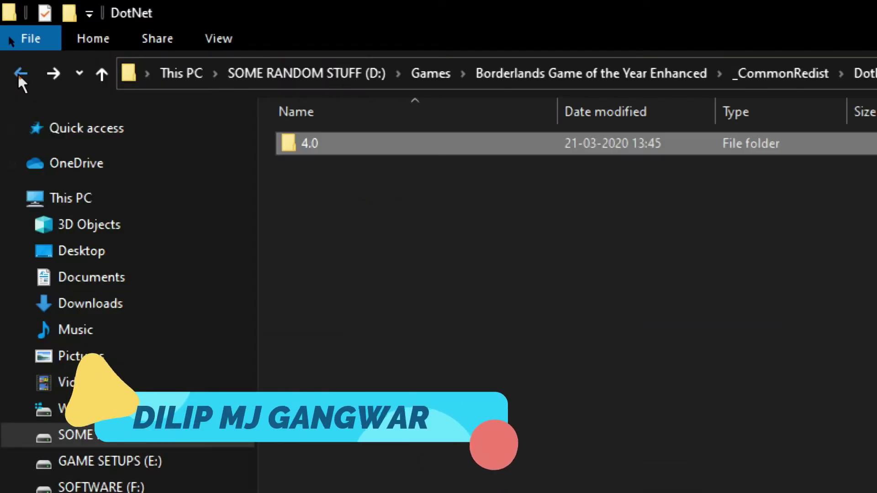
{"action": "left_click", "coordinate": [19, 73]}
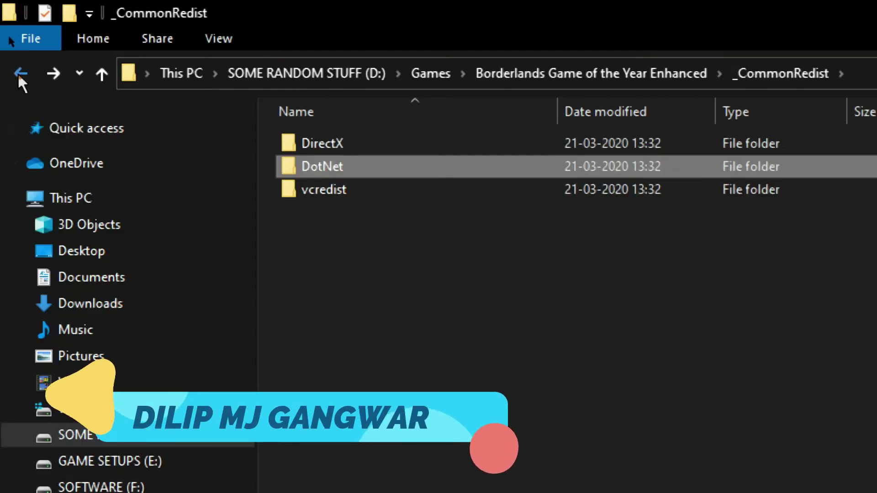
Look inside vcredist\2013, then select vc_redist.x86.exe in vcredist\2015.
{"action": "double_click", "coordinate": [343, 192]}
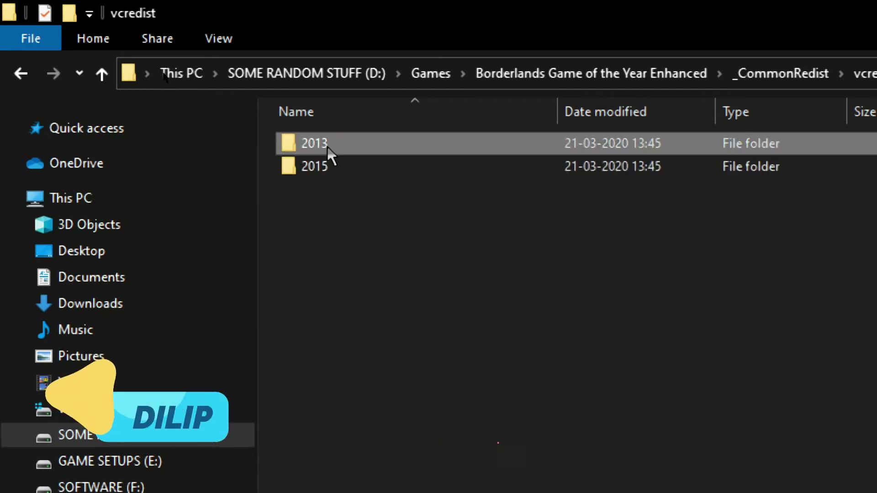
{"action": "double_click", "coordinate": [327, 144]}
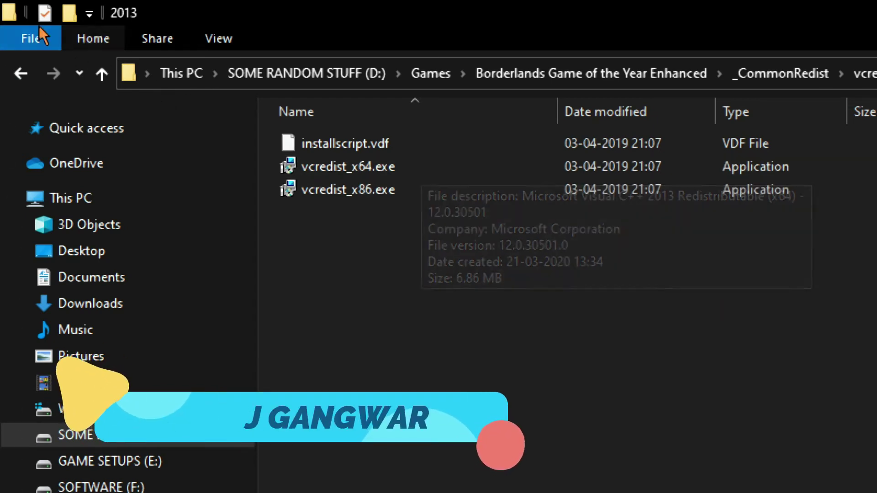
{"action": "left_click", "coordinate": [23, 73]}
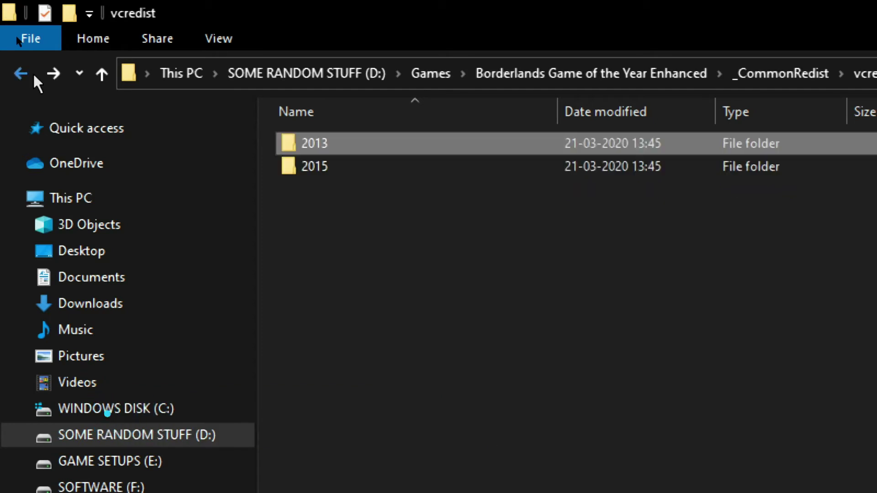
{"action": "double_click", "coordinate": [314, 166]}
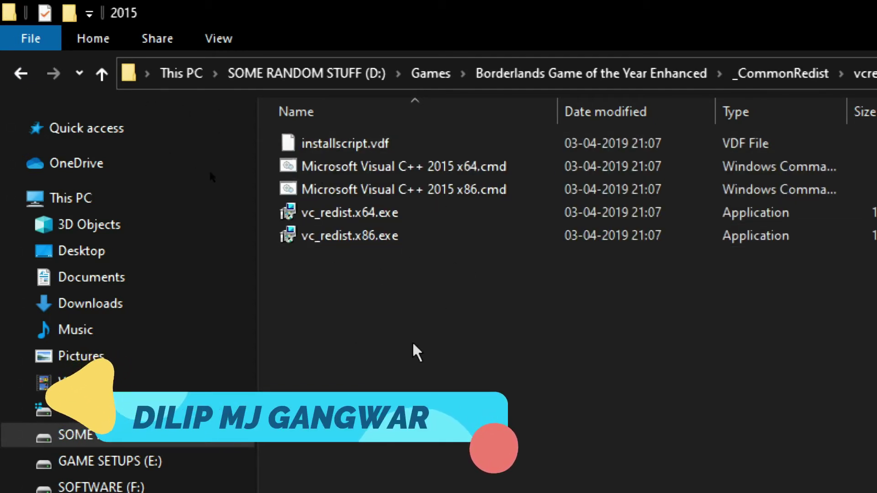
{"action": "left_click", "coordinate": [374, 236]}
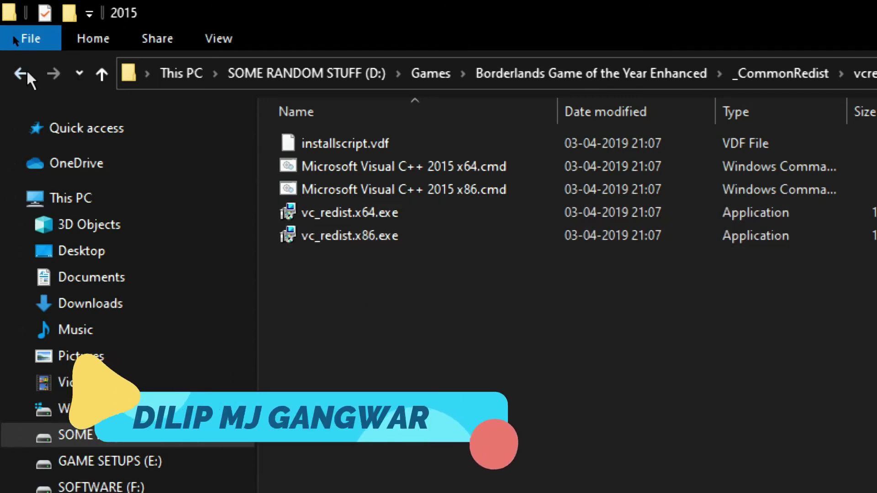
Navigate back out of the vcredist 2015 folder.
{"action": "left_click", "coordinate": [27, 75]}
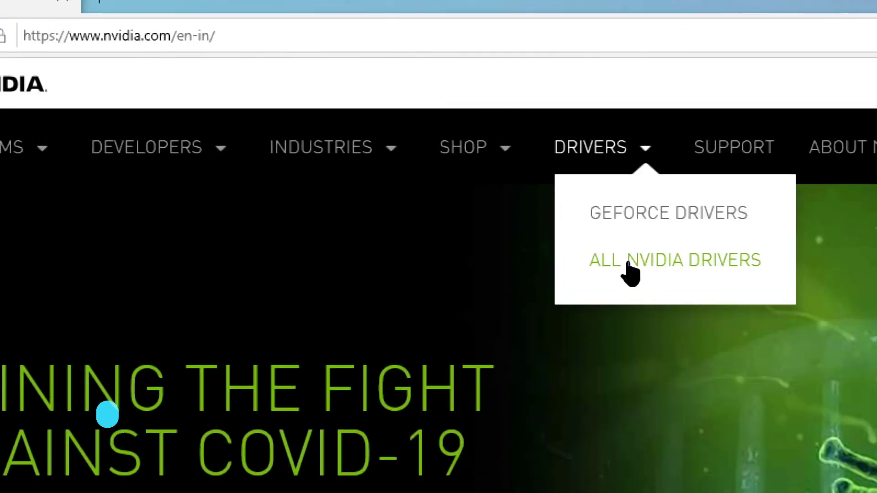
Download NVIDIA PhysX System Software 9.19.0218 from the All NVIDIA Drivers page.
{"action": "left_click", "coordinate": [640, 264]}
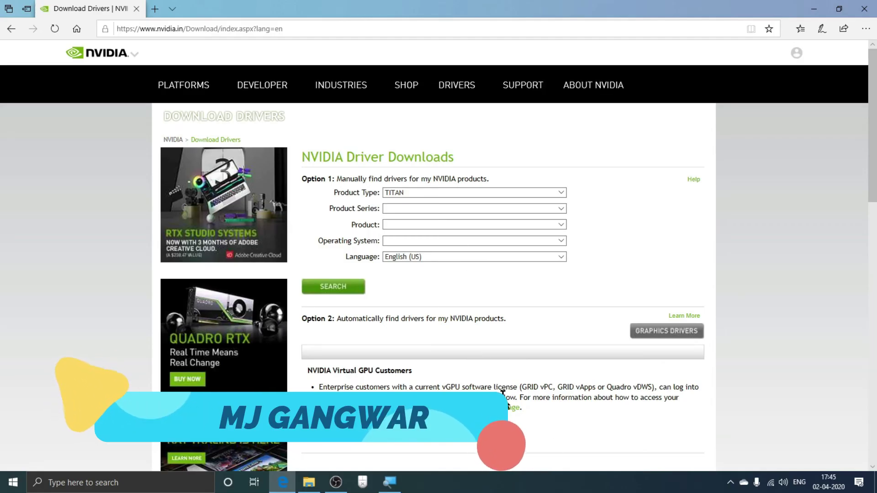
{"action": "scroll", "coordinate": [450, 266], "scroll_direction": "down", "scroll_amount": 5}
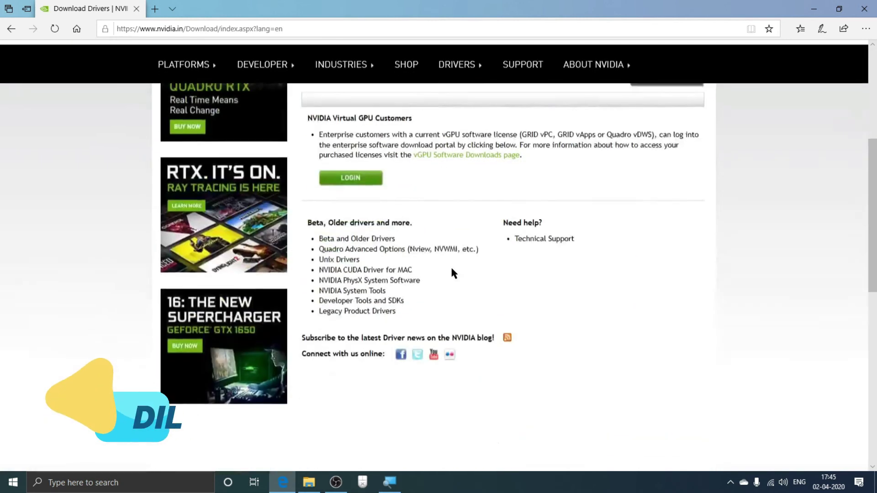
{"action": "scroll", "coordinate": [450, 266], "scroll_direction": "down", "scroll_amount": 2}
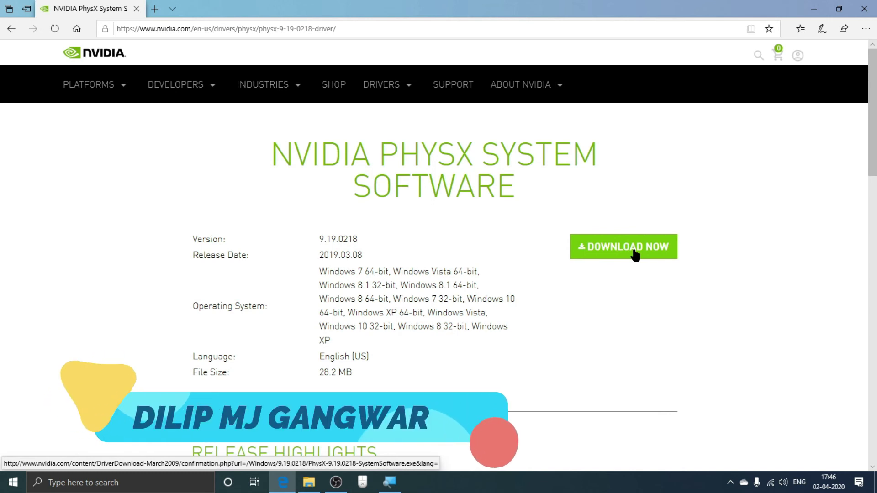
{"action": "left_click", "coordinate": [635, 255]}
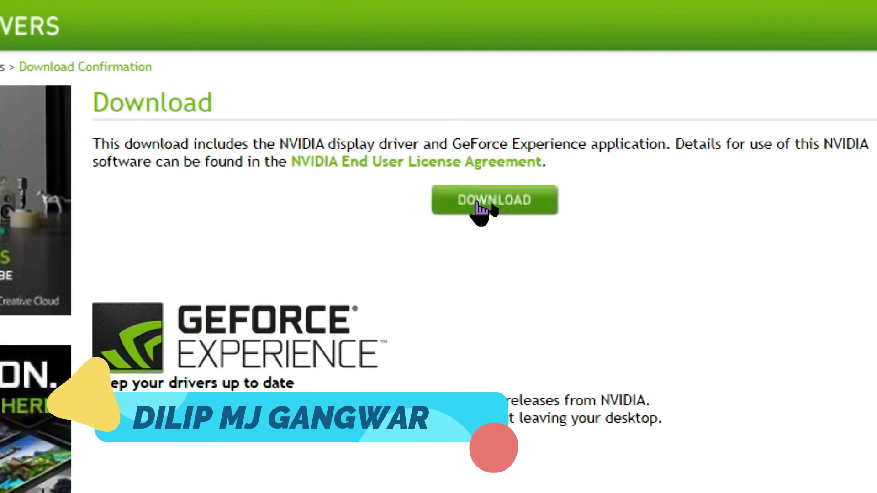
{"action": "left_click", "coordinate": [480, 206]}
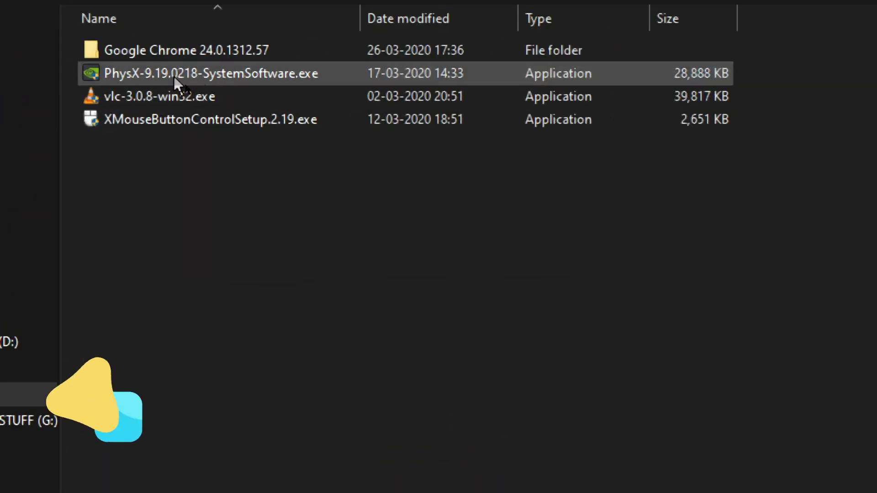
Run PhysX-9.19.0218-SystemSoftware.exe from the SOFTWARE drive.
{"action": "double_click", "coordinate": [173, 75]}
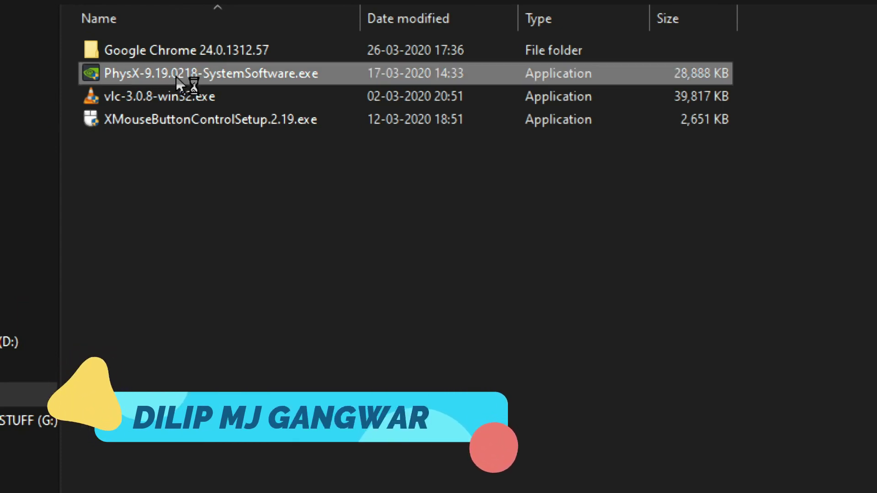